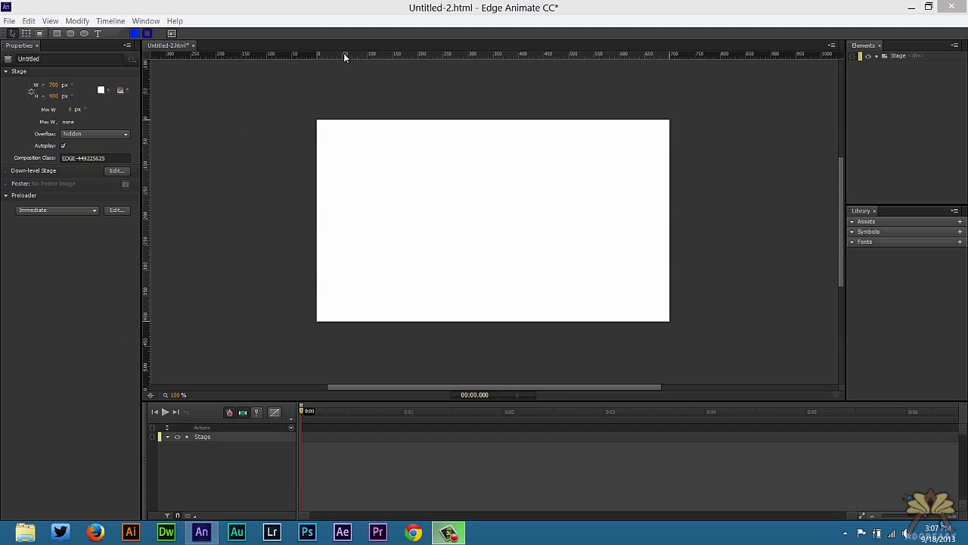
- Draw a circle on the upper left of the stage with the Ellipse tool
left_click(345, 57)
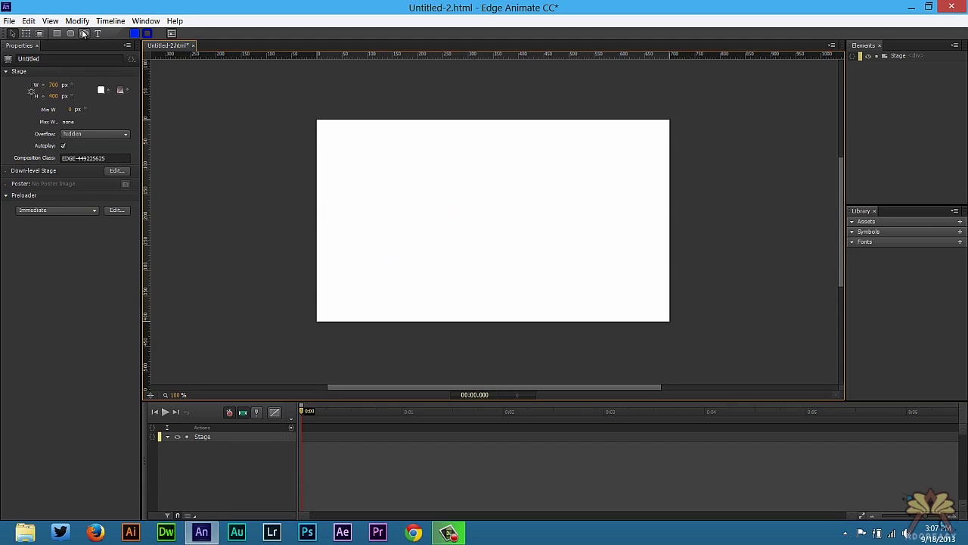
left_click(84, 33)
left_click(347, 169)
left_click_drag(400, 229, 420, 239)
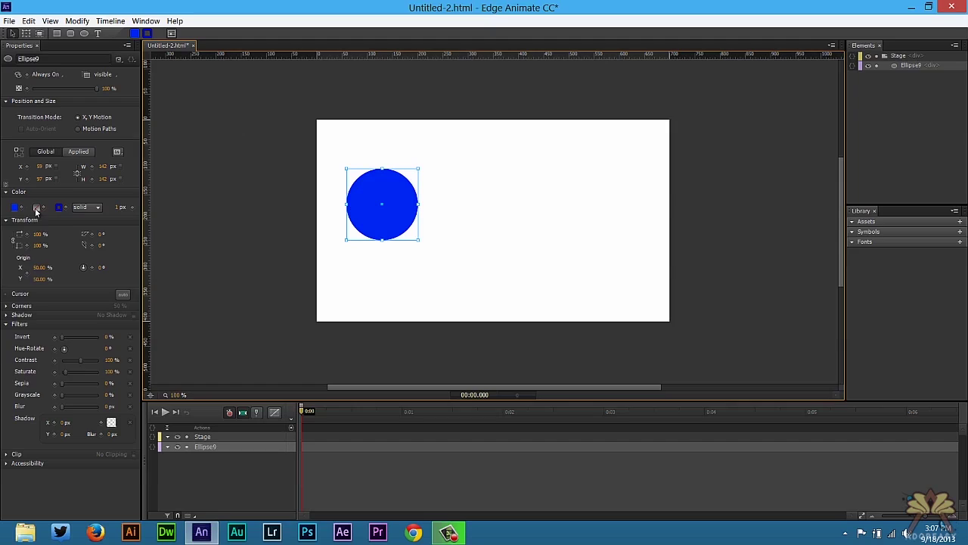
- Give the circle a radial gradient fill, Invert 100% and Hue-Rotate -37° for gold
left_click(37, 208)
left_click(53, 231)
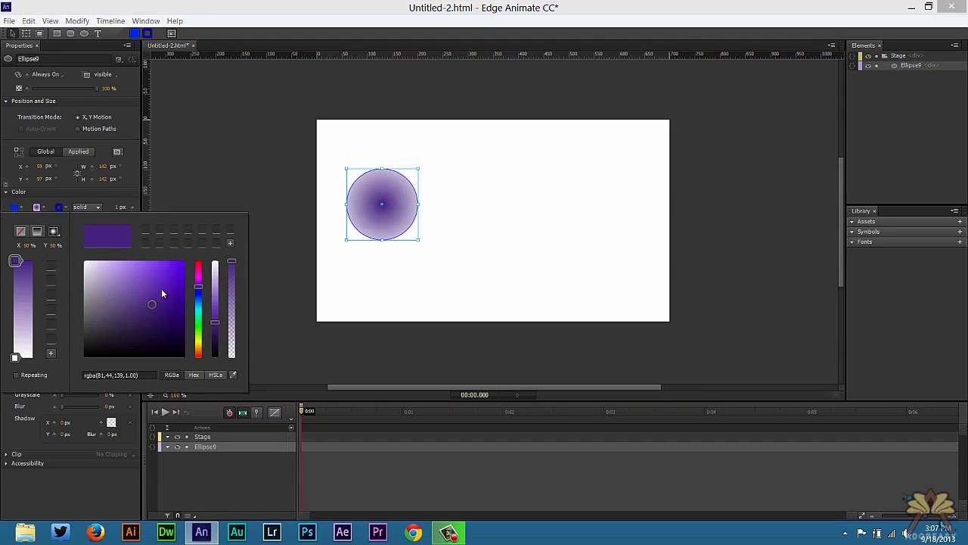
left_click(227, 181)
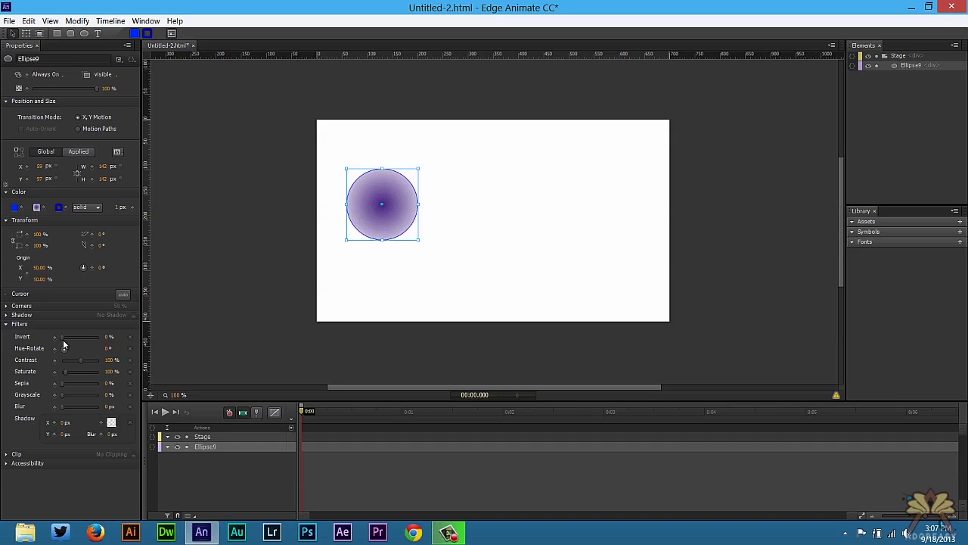
left_click_drag(62, 337, 119, 342)
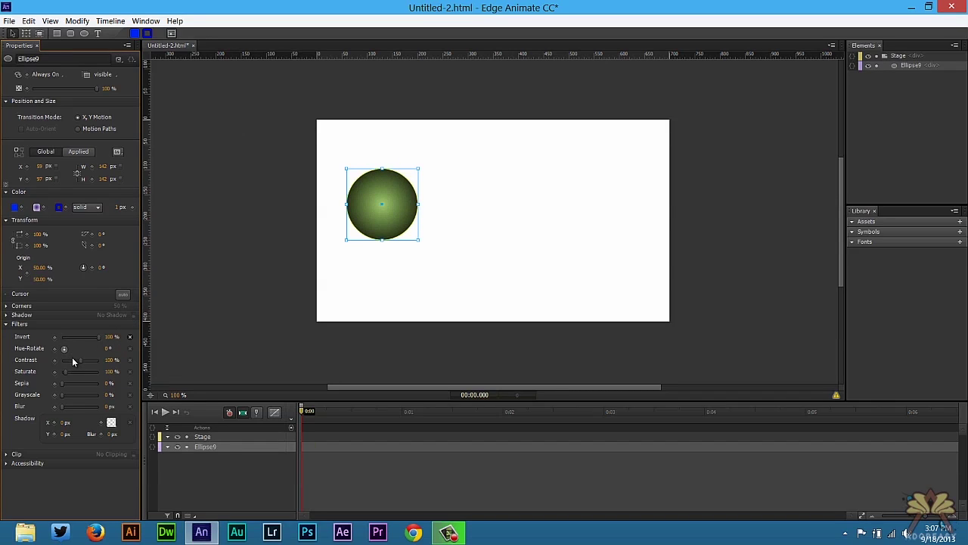
left_click_drag(63, 348, 29, 322)
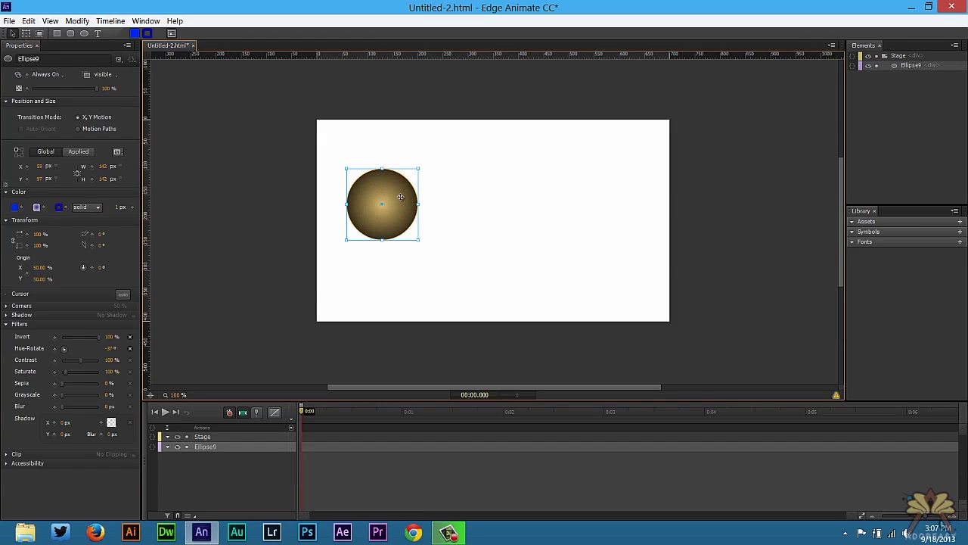
- Move the sphere off-stage lower left and record a Motion Path starting location keyframe
left_click_drag(403, 189, 290, 271)
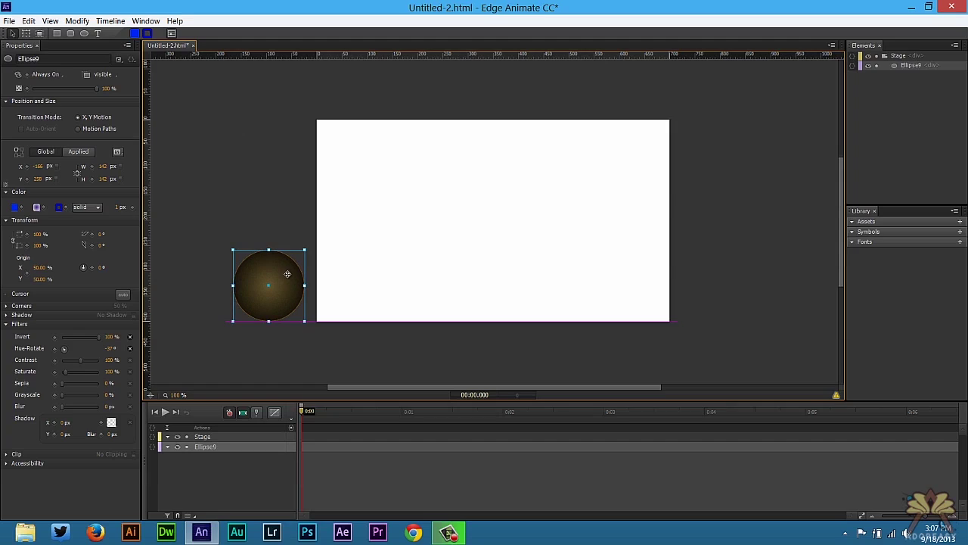
left_click(77, 128)
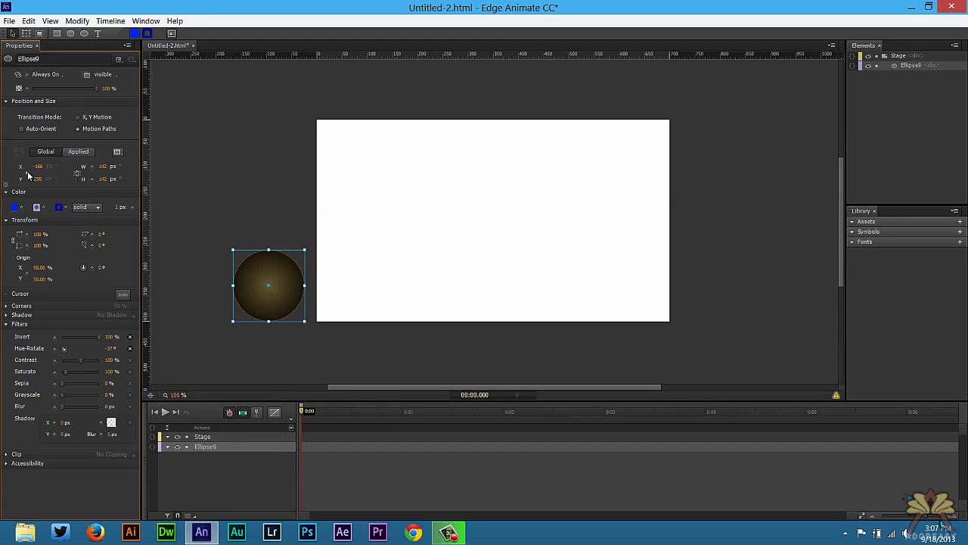
left_click(26, 175)
- At 0.250 s, place the sphere on the stage's upper left and bend the path into a curve
left_click(327, 413)
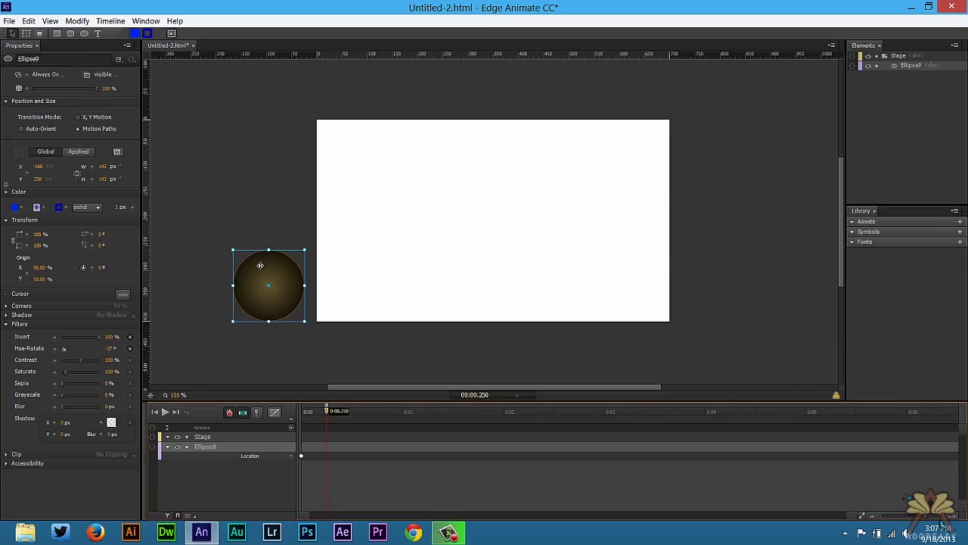
left_click_drag(260, 265, 408, 179)
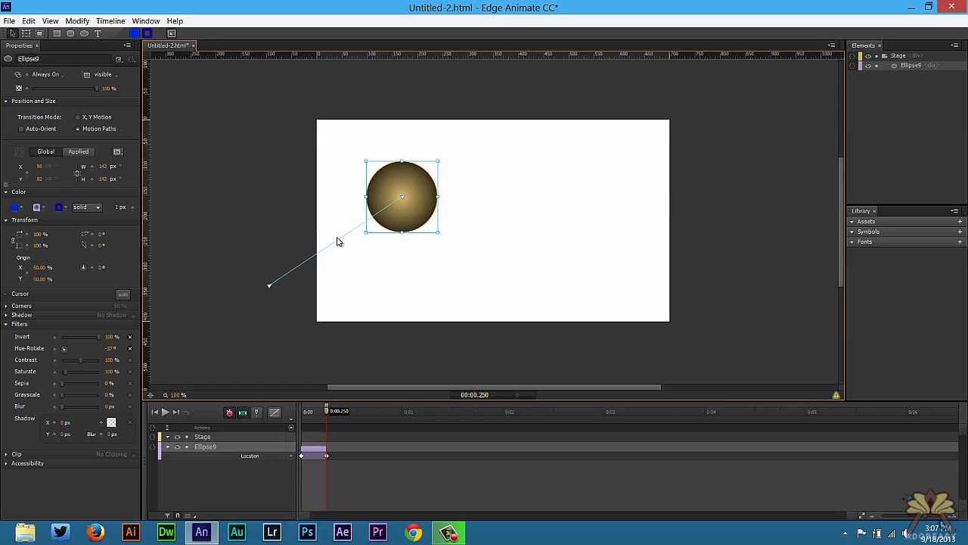
left_click_drag(338, 241, 317, 203)
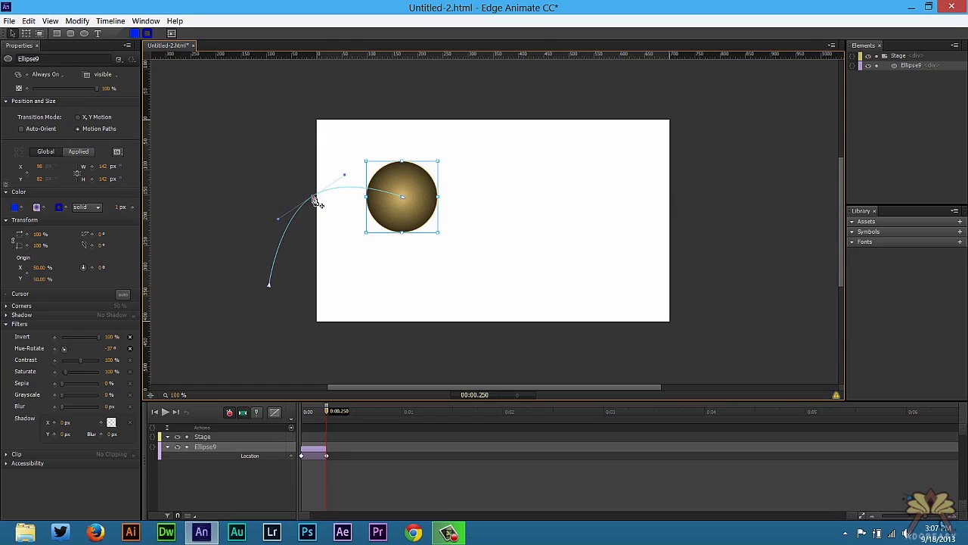
- Drag the ending location keyframe out to 0.350 s
left_click_drag(323, 416, 303, 415)
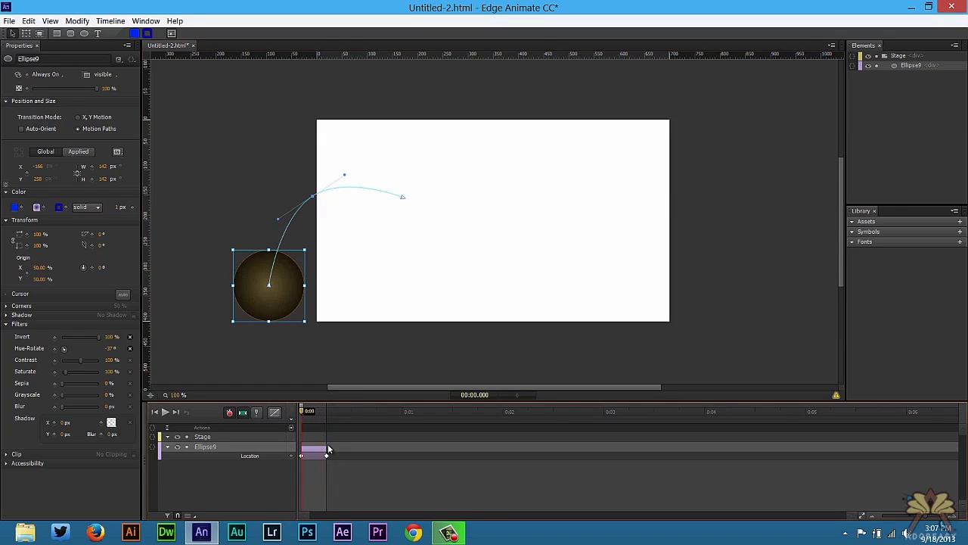
left_click(324, 466)
left_click(331, 455)
left_click_drag(328, 456, 337, 455)
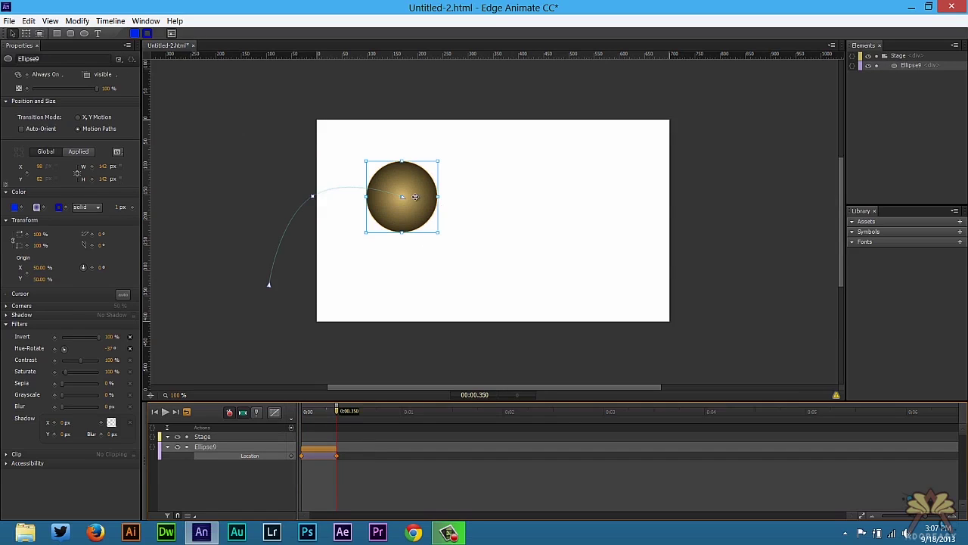
- At 0.435 s, drop the sphere down and right to X 224, Y 200, then scrub to check
left_click_drag(337, 410, 345, 411)
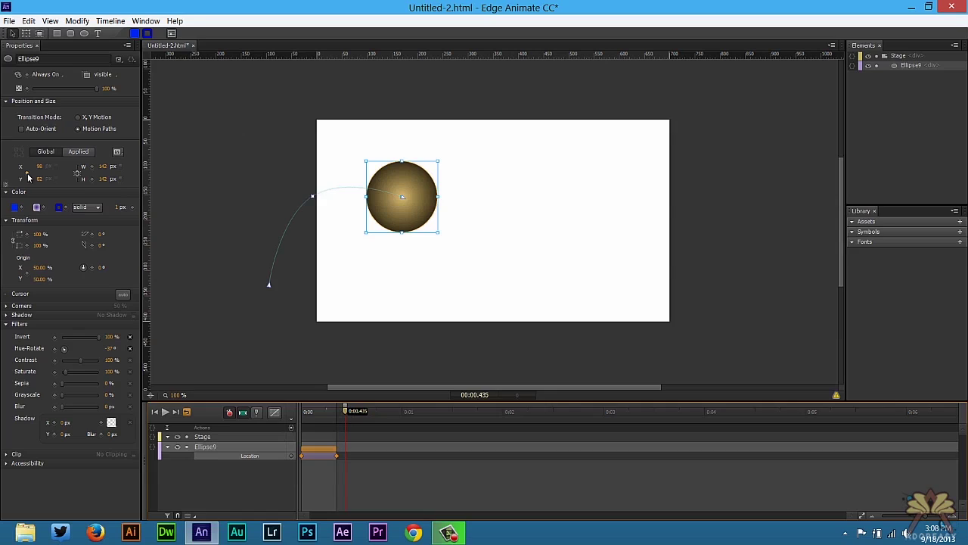
left_click_drag(431, 211, 484, 265)
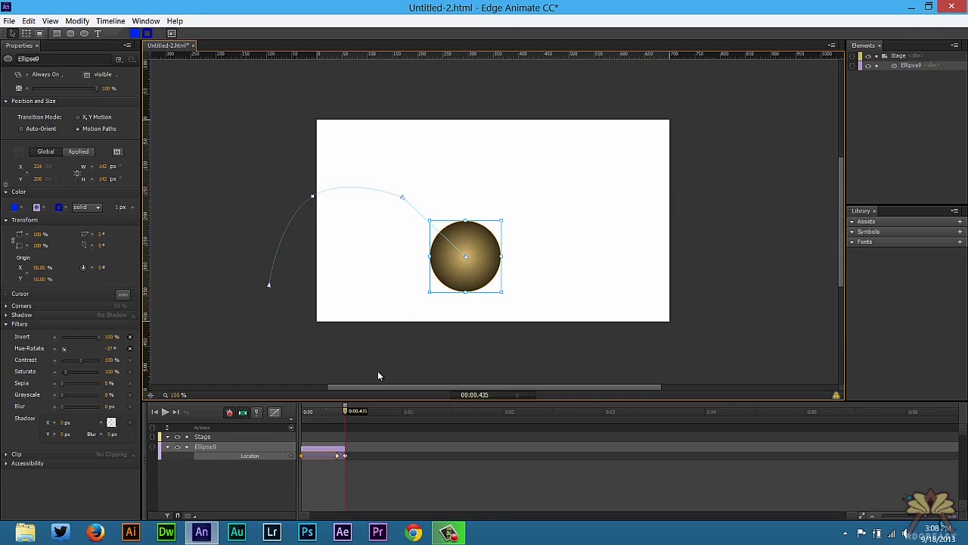
left_click_drag(345, 412, 293, 413)
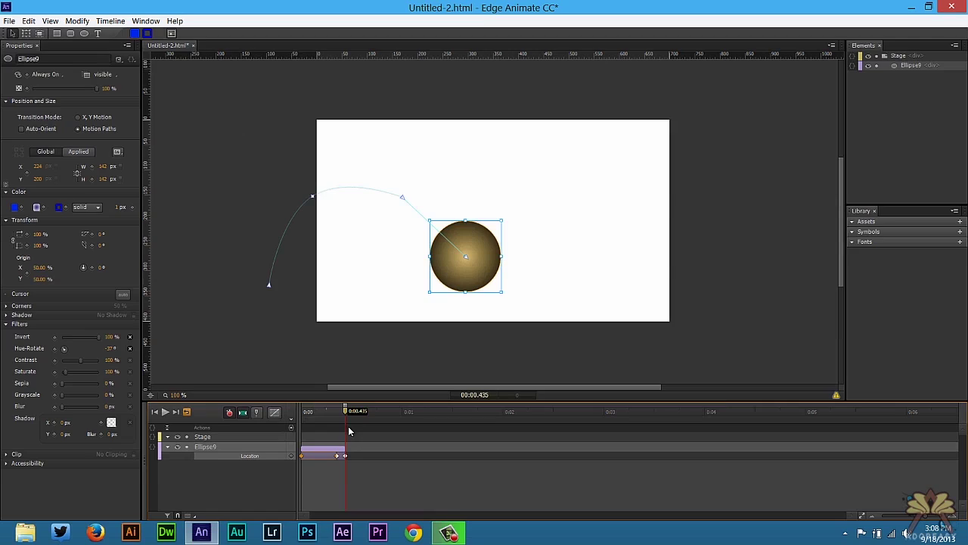
- Keyframe width and height at 0.35 s, then squash the sphere to 142 × 62 px at 0.435 s
left_click(338, 413)
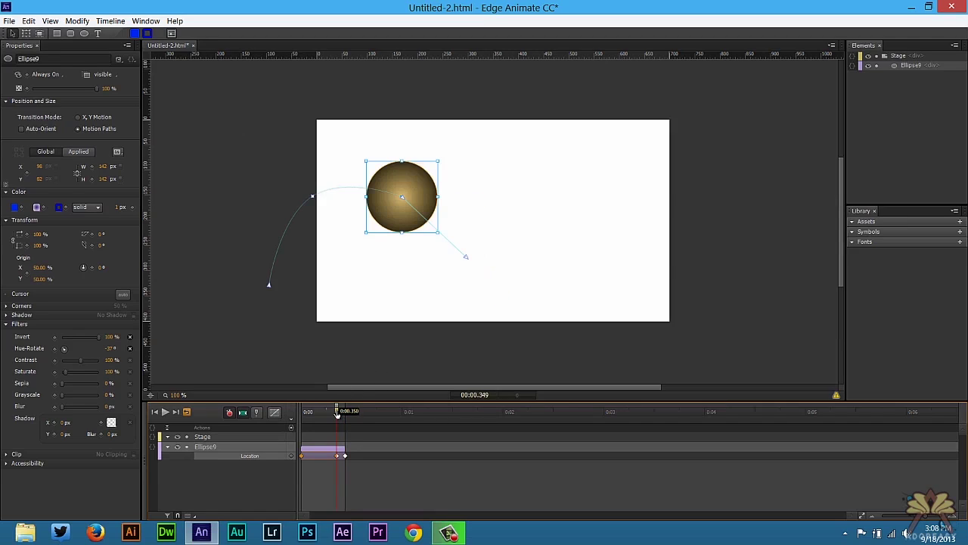
left_click(92, 167)
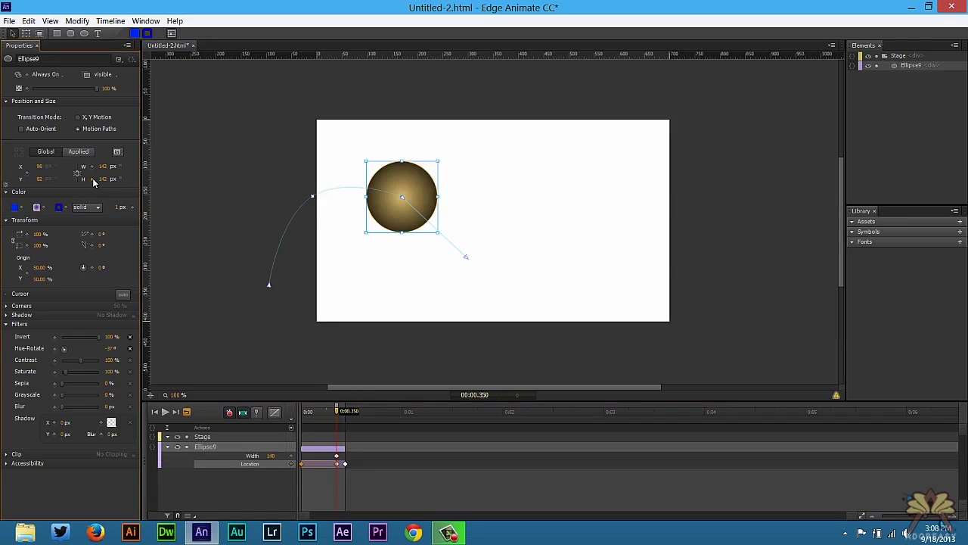
left_click(92, 178)
left_click_drag(339, 411, 346, 412)
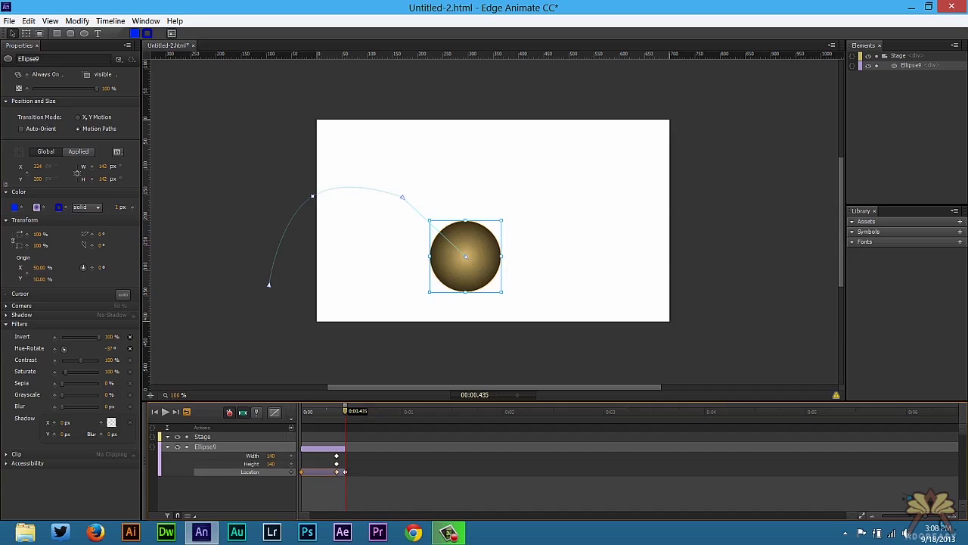
left_click_drag(465, 222, 465, 241)
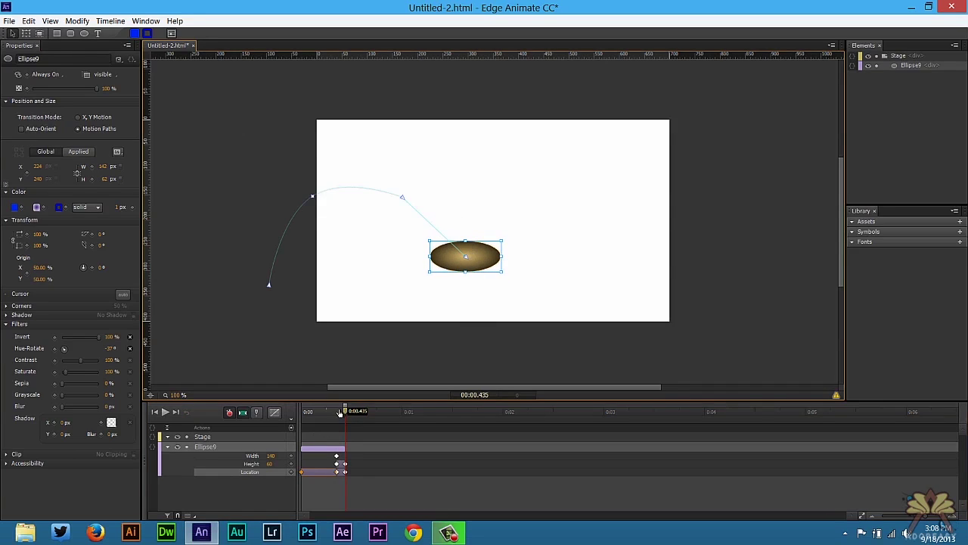
- Preview the bounce from the start, then add a location keyframe at 0.54 s
left_click_drag(339, 408, 284, 412)
key("space")
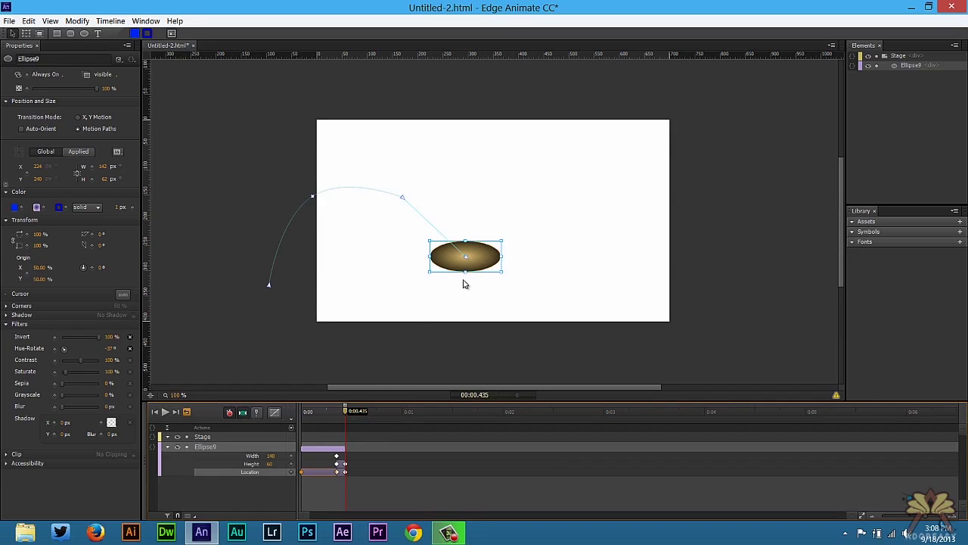
left_click_drag(345, 414, 357, 413)
left_click(27, 177)
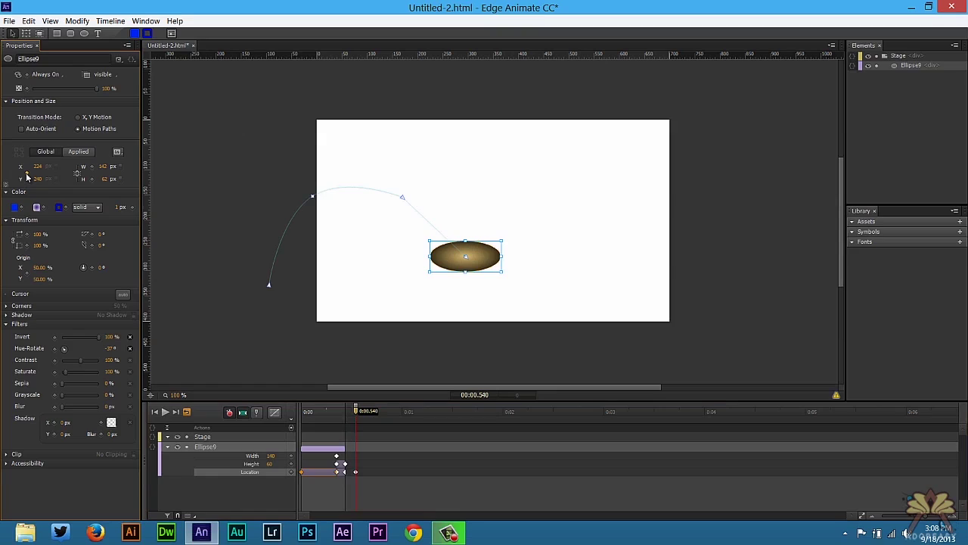
- Raise the ball to Y 24 and restore its height to 142 so it is round again
left_click_drag(474, 260, 476, 157)
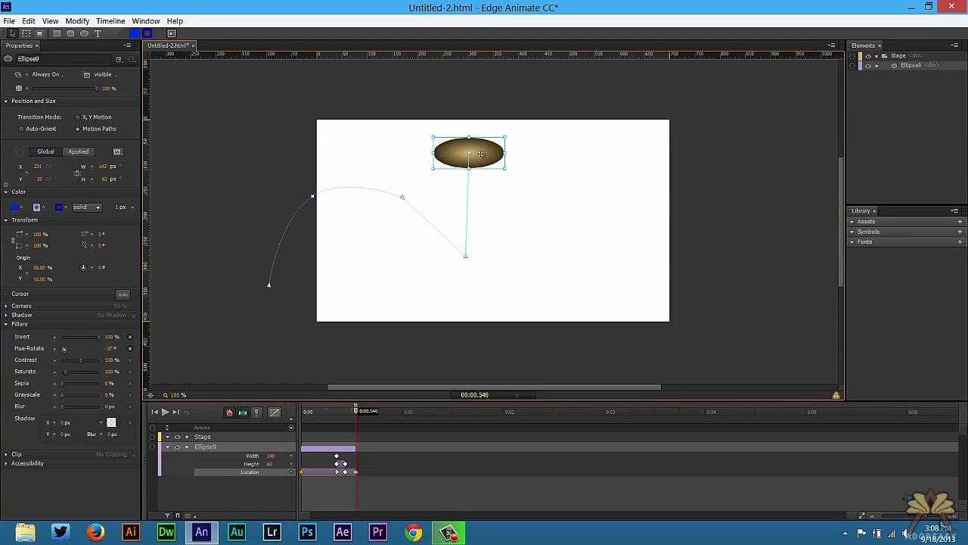
key("Left")
key("Left")
key("Left")
key("Left")
key("Down")
key("Down")
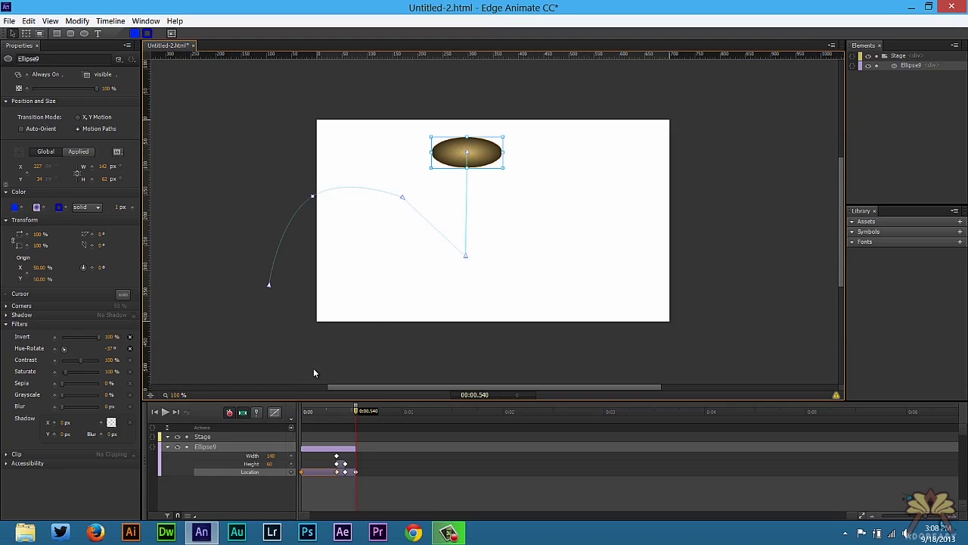
left_click(115, 180)
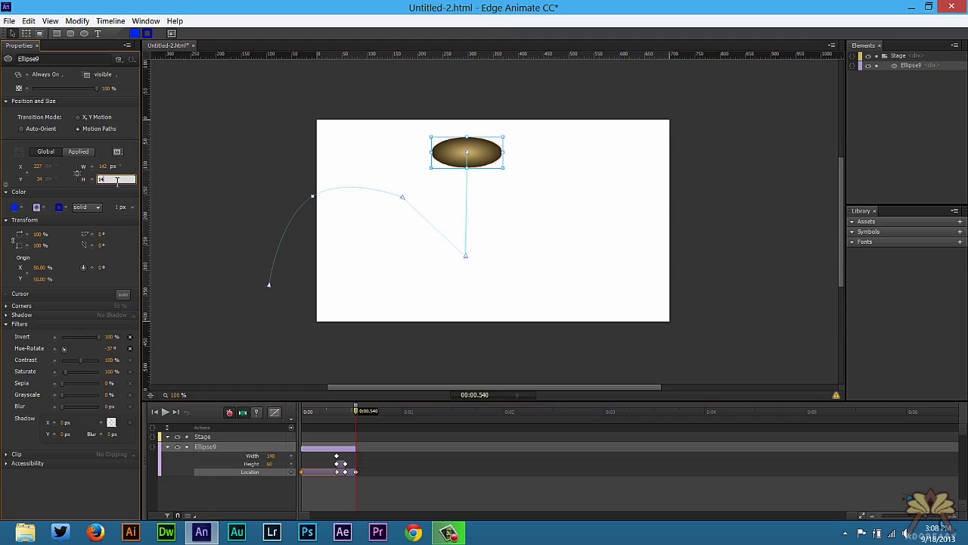
key("Return")
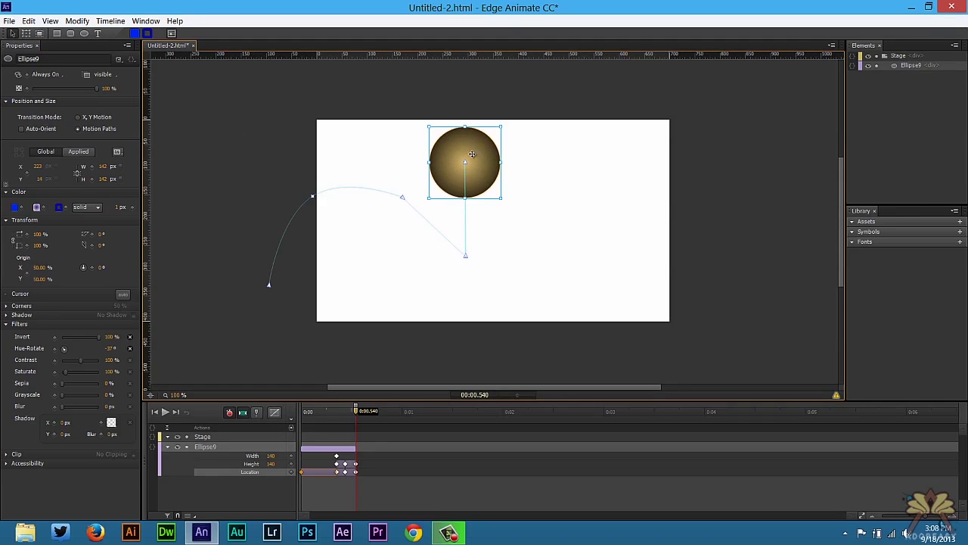
- At 0.625 s, lower the ball to Y 154 and replay to check the bounce
mouse_move(356, 412)
left_mouse_down()
mouse_move(308, 413)
mouse_move(364, 412)
left_mouse_up()
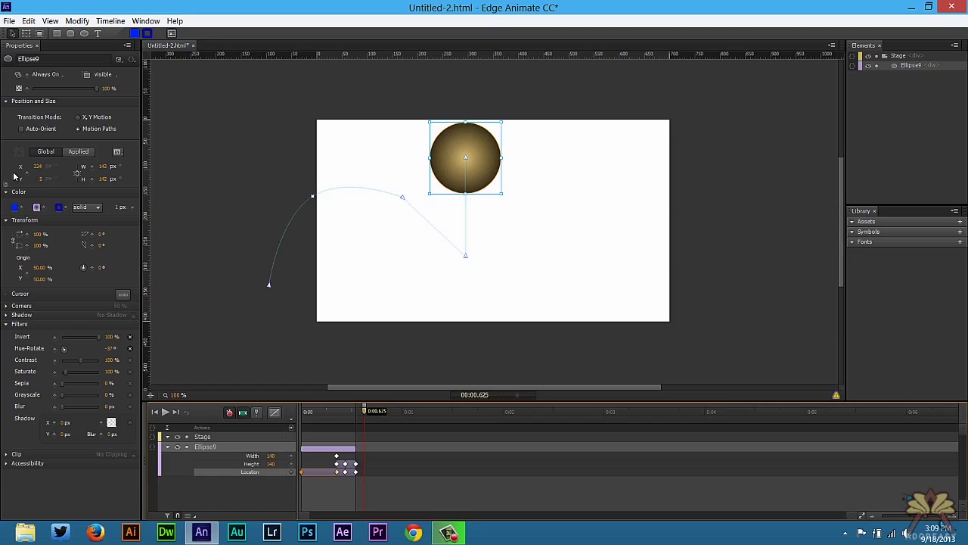
left_click_drag(477, 162, 479, 250)
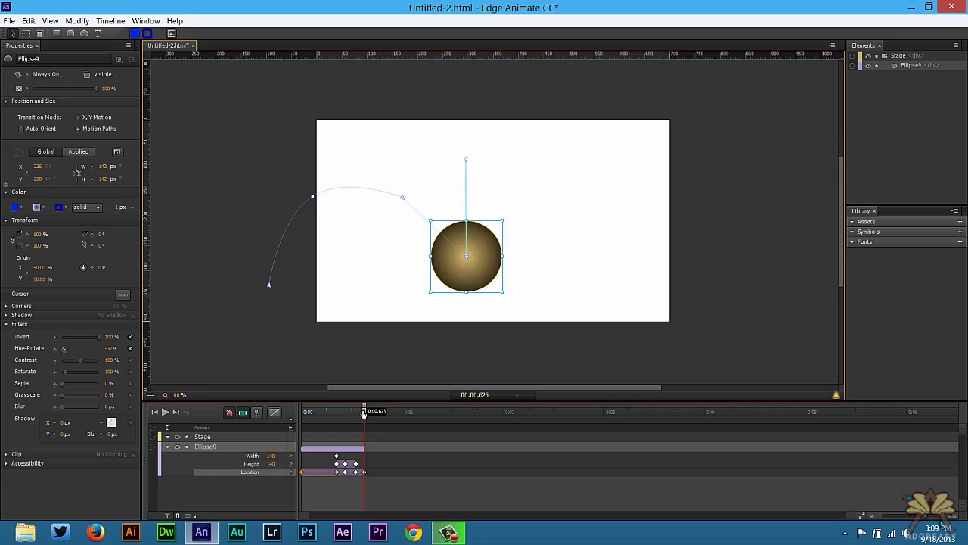
mouse_move(363, 414)
left_mouse_down()
mouse_move(304, 412)
mouse_move(364, 413)
left_mouse_up()
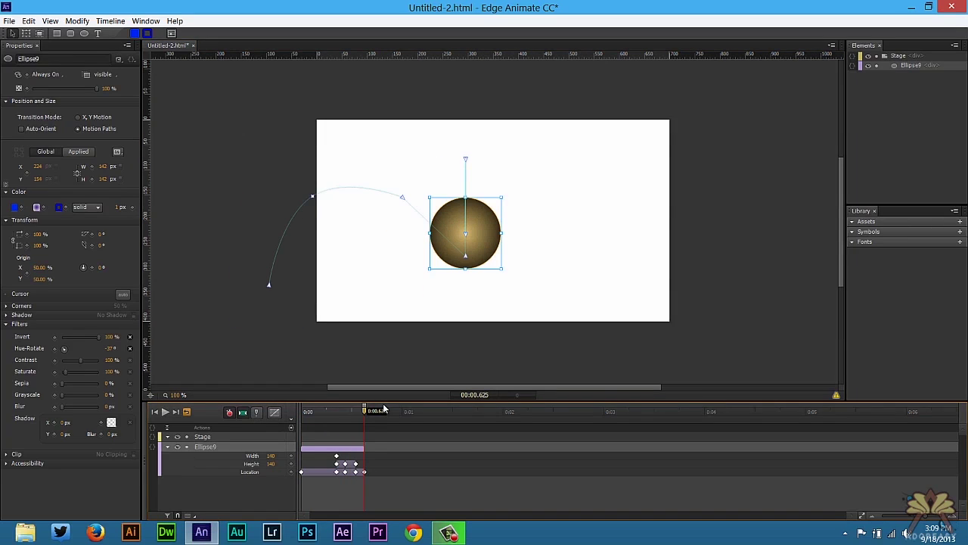
- Add a trigger at 625 ms that plays in reverse from 'ball'
key("ctrl+t")
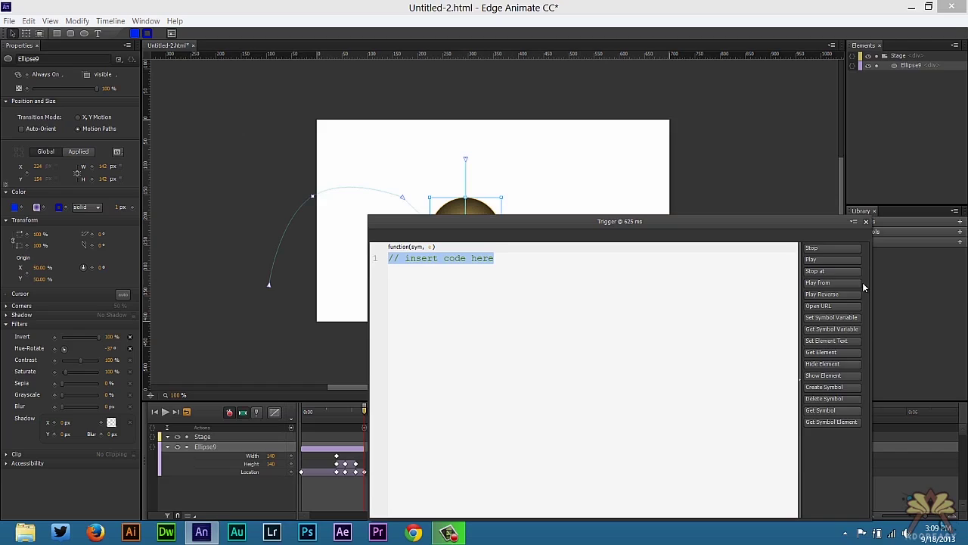
left_click(826, 294)
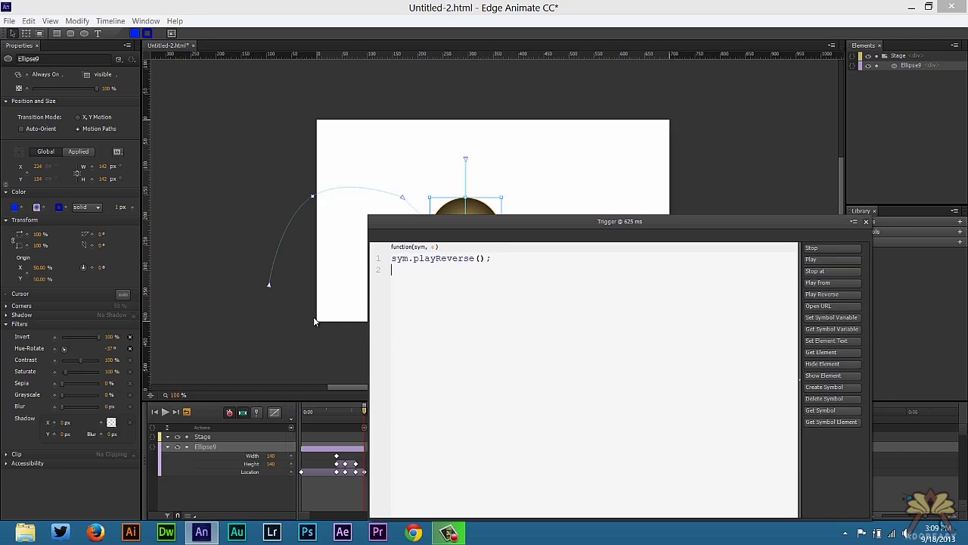
left_click(479, 259)
type("'")
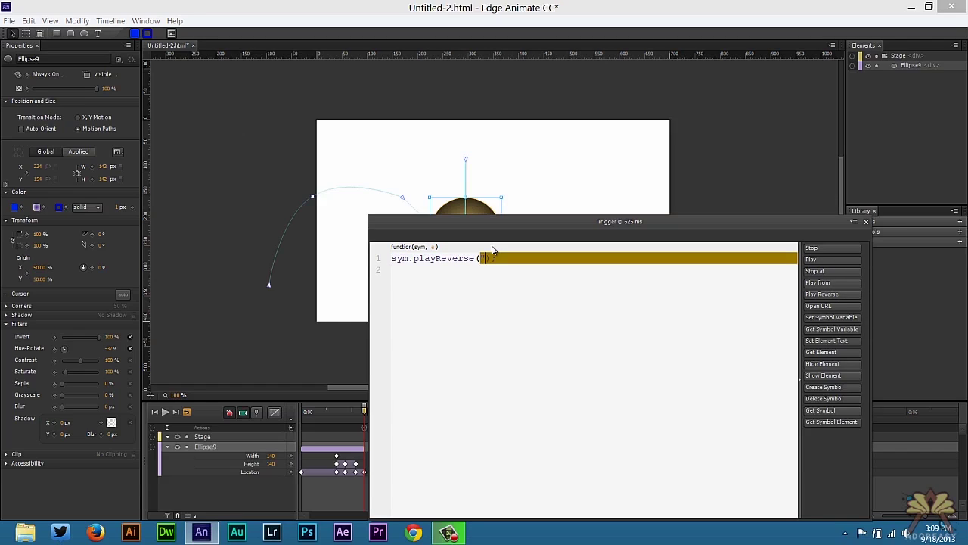
type("ball\"")
left_click(867, 221)
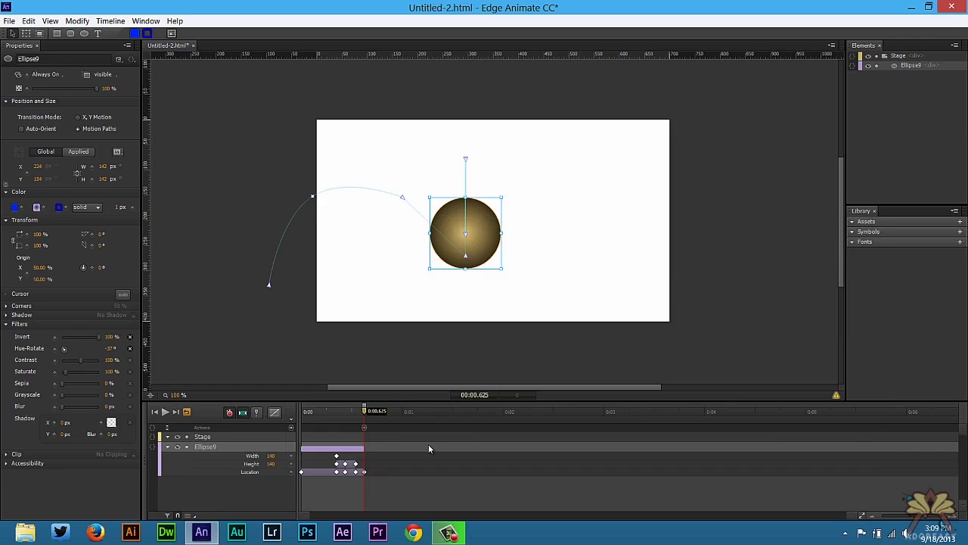
- Add a timeline label named ball at 625 ms
key("ctrl+l")
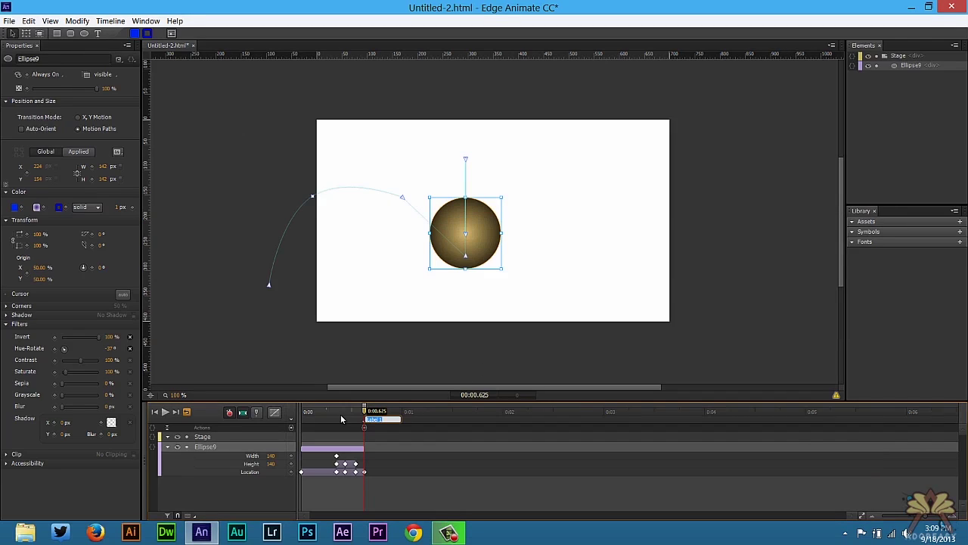
type("ball")
key("Return")
- Add a Play trigger at 0 ms at the start of the timeline
left_click_drag(353, 413, 257, 416)
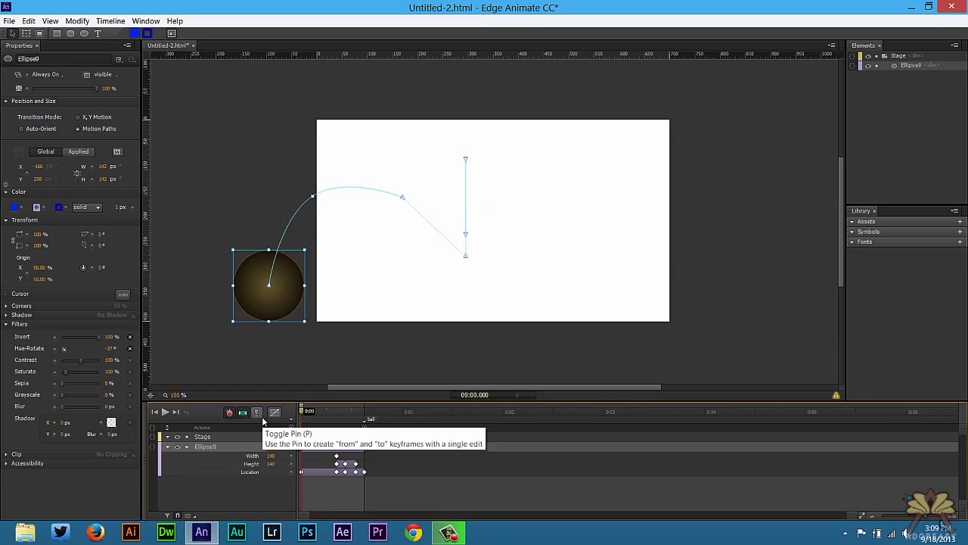
key("ctrl+t")
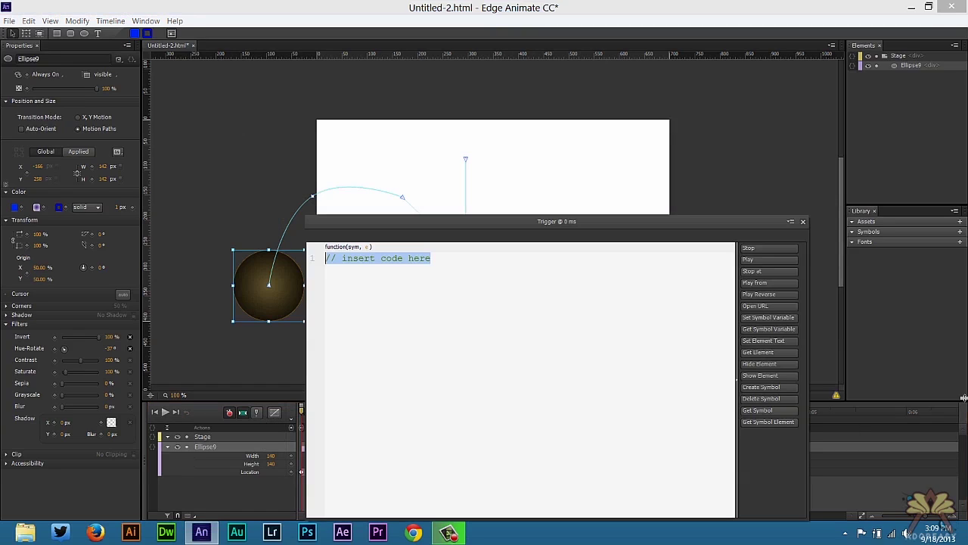
left_click(795, 261)
left_click(803, 221)
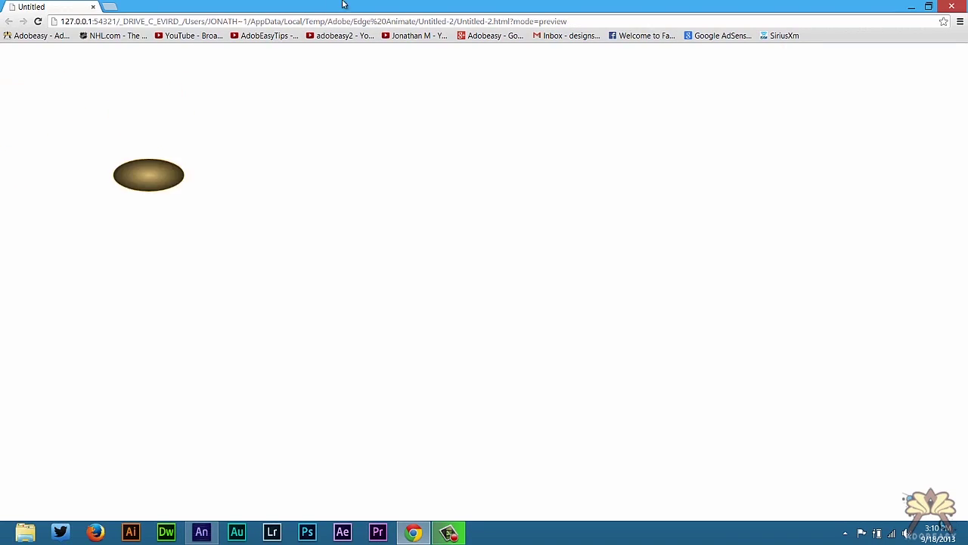
- Close the Chrome preview of the bouncing ball and return to Edge Animate
left_click(966, 4)
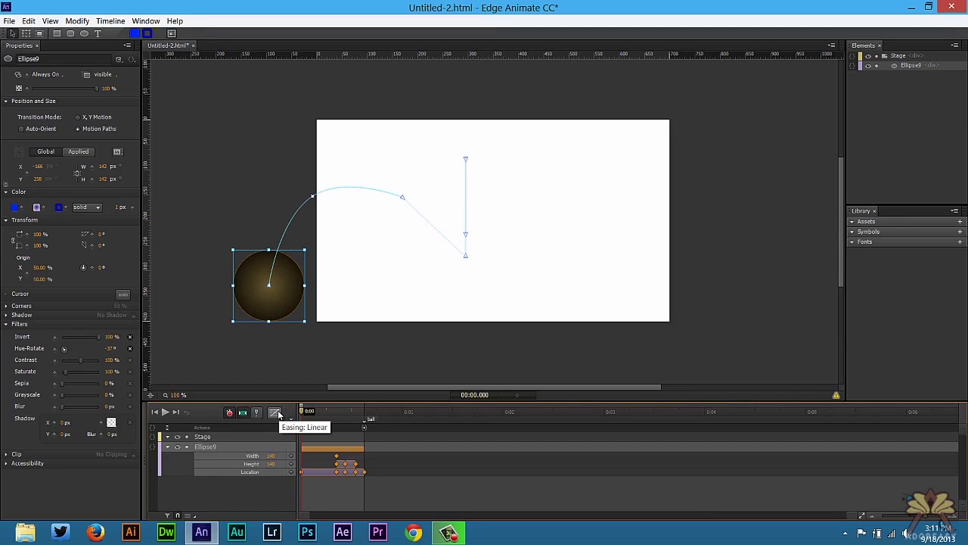
- Apply Ease Out Quad easing to all the selected keyframes
left_click(275, 412)
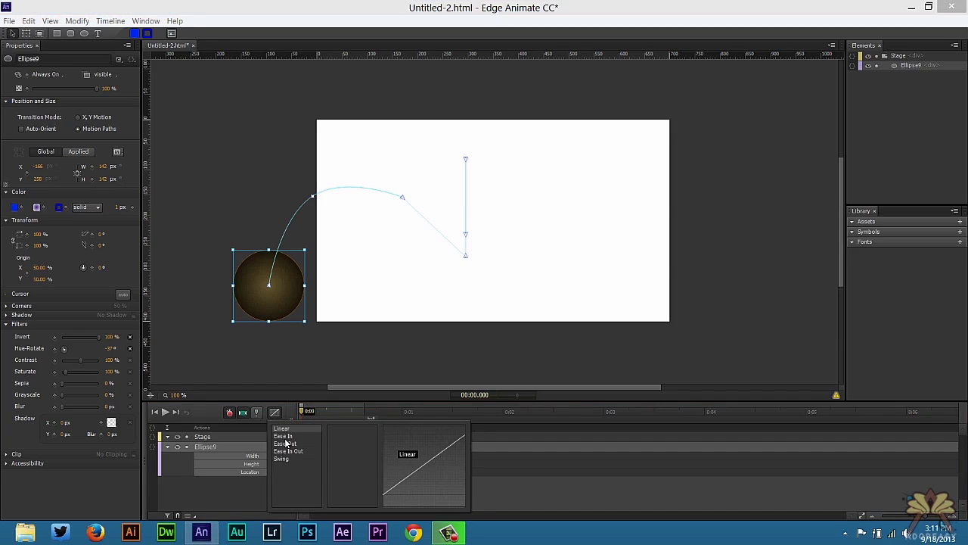
left_click(286, 444)
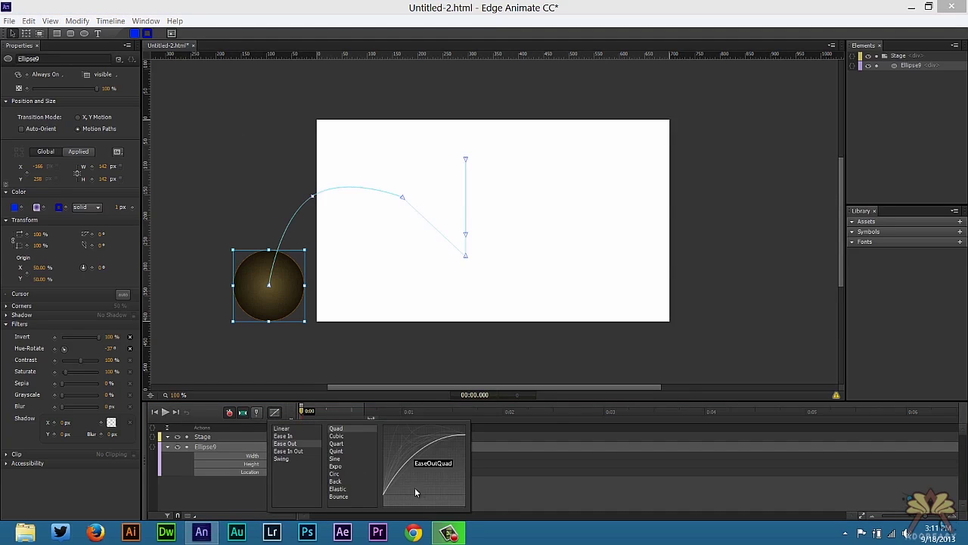
left_click(356, 429)
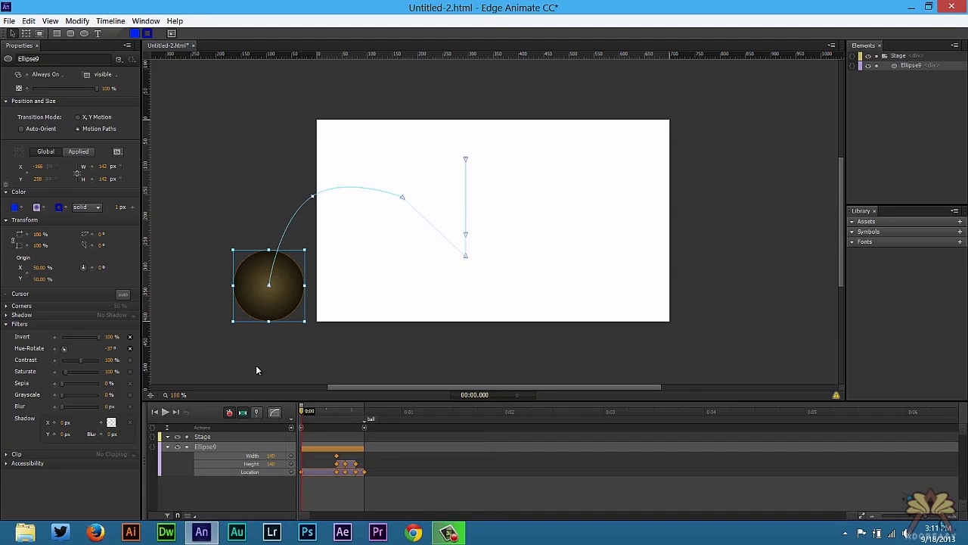